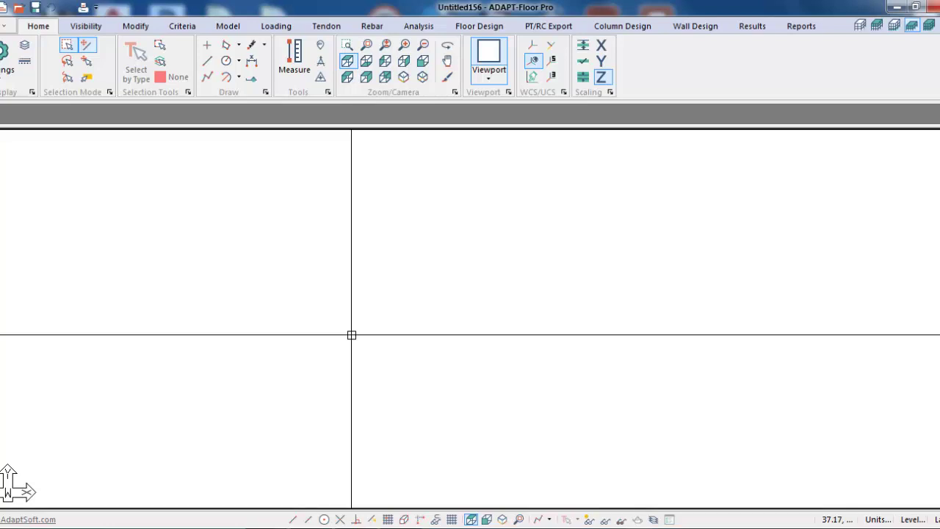
Show the Tendon and PT/RC Export ribbon tabs in turn.
{"action": "left_click", "coordinate": [334, 27]}
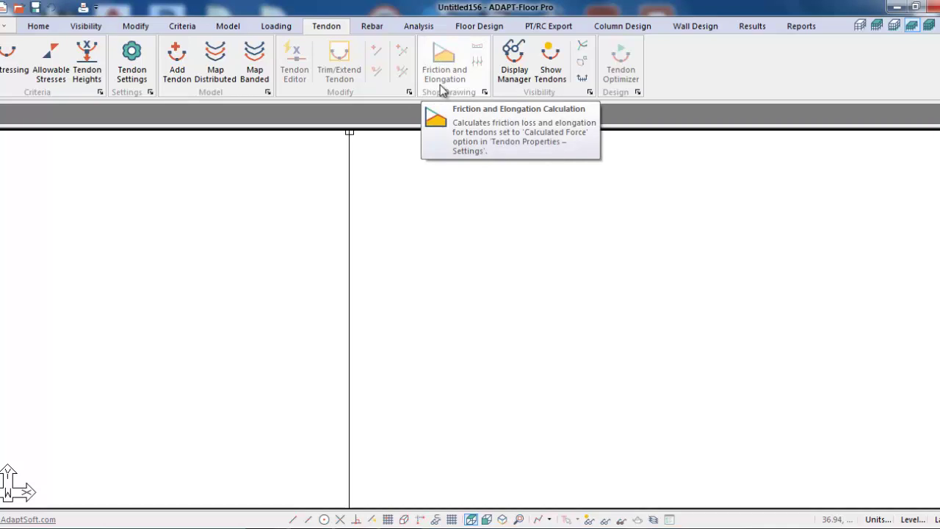
{"action": "left_click", "coordinate": [527, 28]}
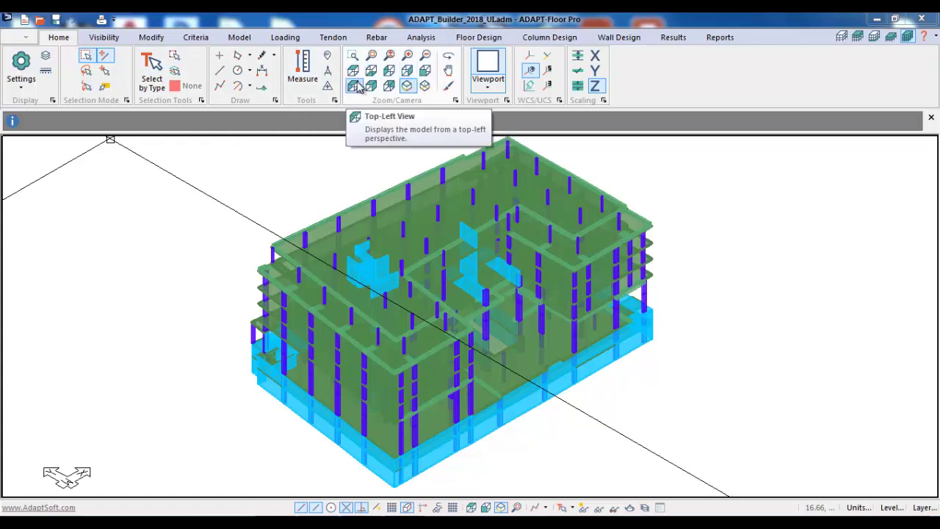
Switch the ribbon to the Visibility tab for the building model.
{"action": "left_click", "coordinate": [103, 37]}
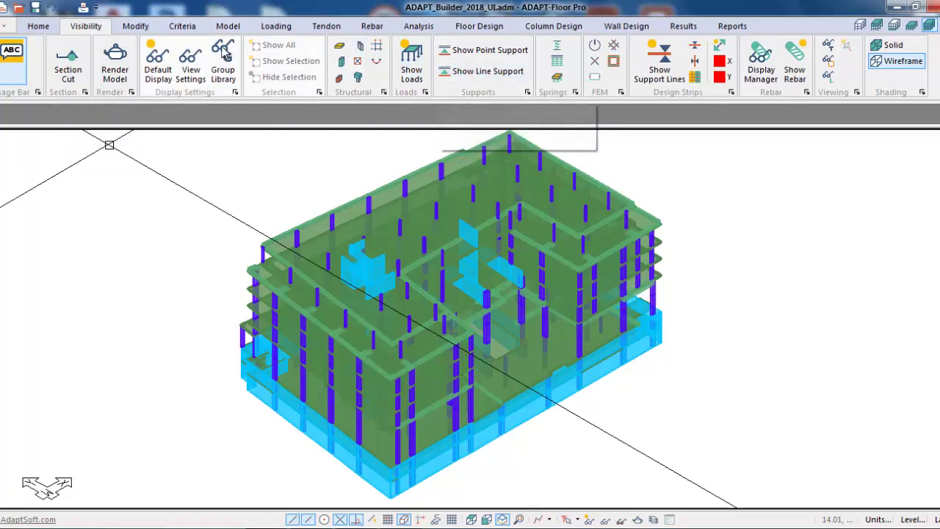
Inspect the View Items settings, cancel without changes, then show the Modify tools.
{"action": "left_click", "coordinate": [190, 62]}
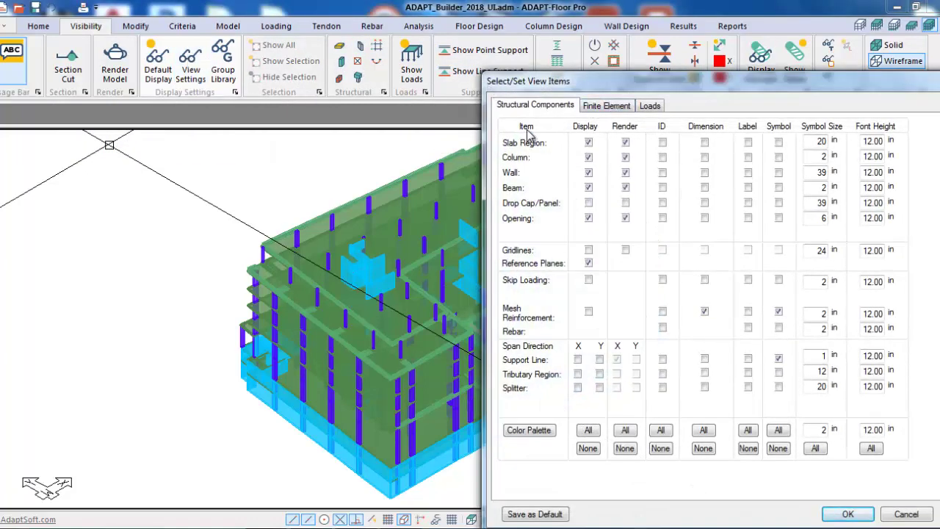
{"action": "left_click", "coordinate": [906, 514]}
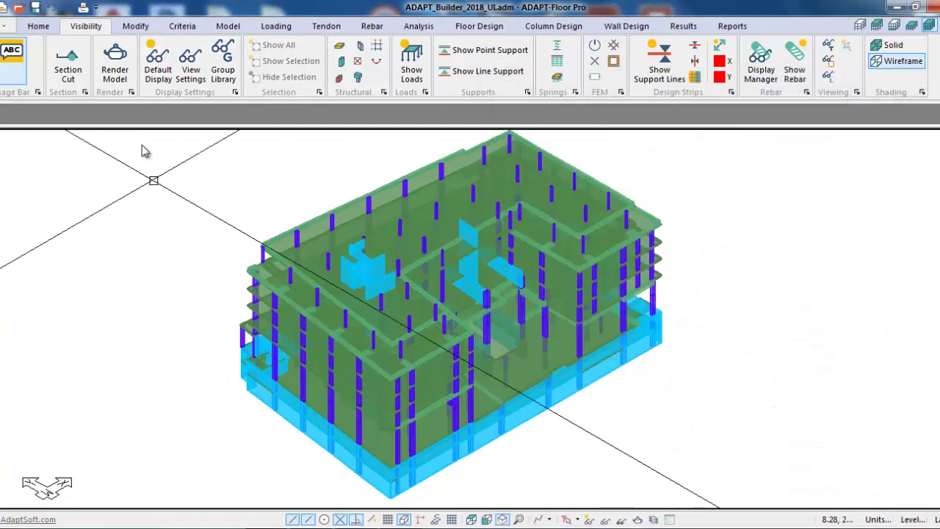
{"action": "left_click", "coordinate": [137, 28]}
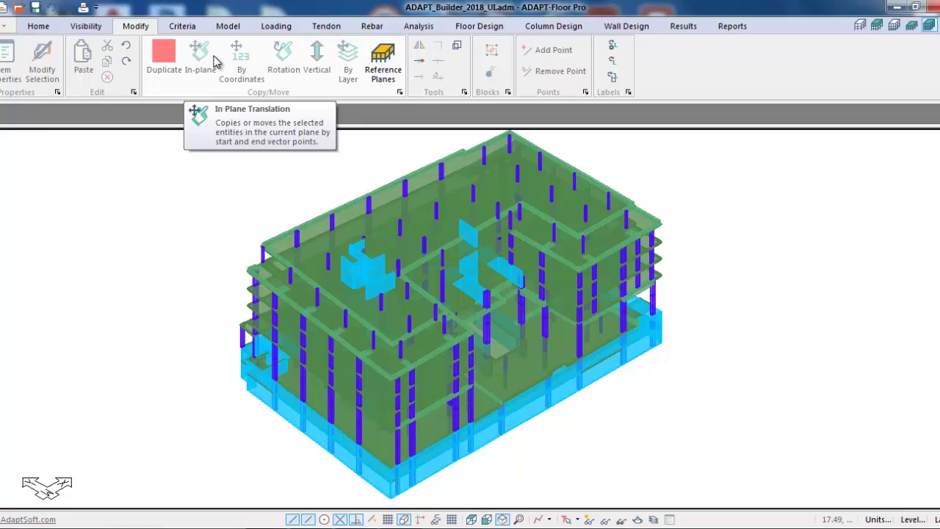
Cycle through Criteria, Model, Loading, Tendon, Rebar, Analysis, the three Design tabs, and Results.
{"action": "left_click", "coordinate": [195, 31]}
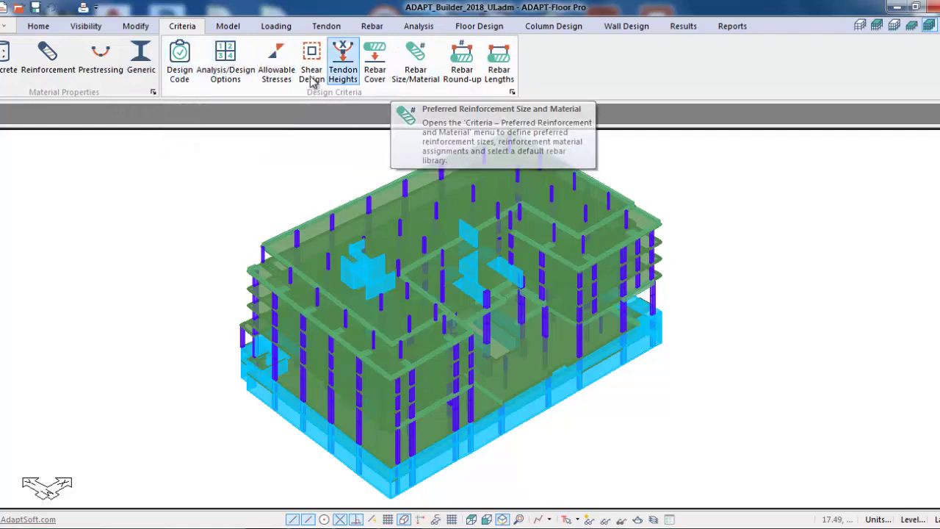
{"action": "left_click", "coordinate": [229, 28]}
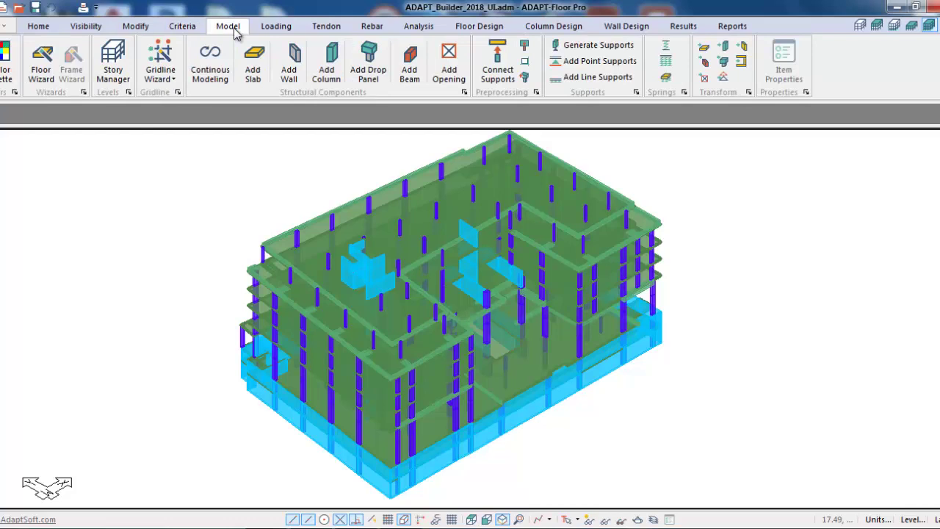
{"action": "left_click", "coordinate": [275, 29]}
{"action": "left_click", "coordinate": [326, 29]}
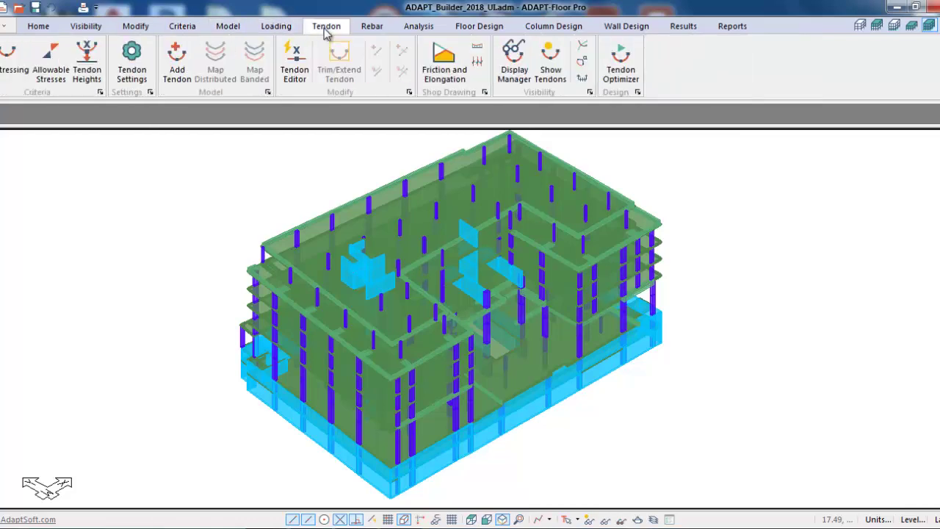
{"action": "left_click", "coordinate": [369, 30]}
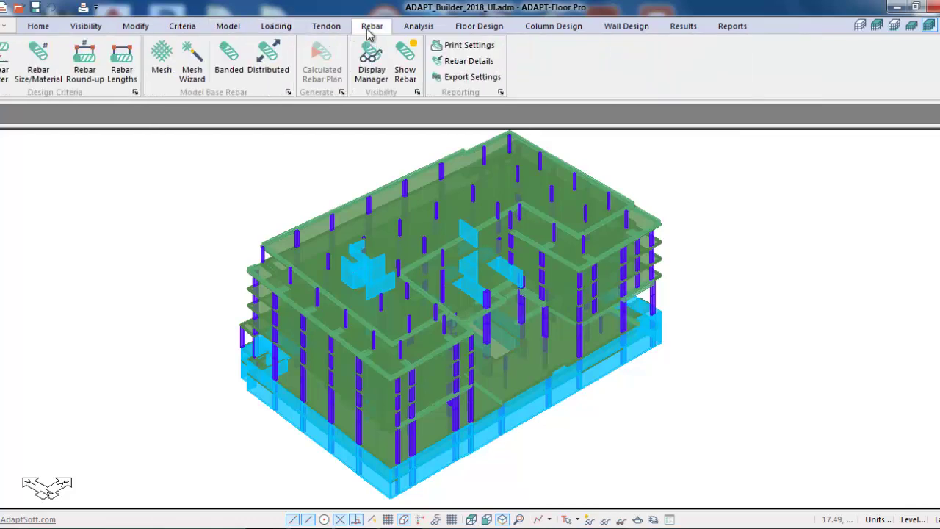
{"action": "left_click", "coordinate": [411, 29]}
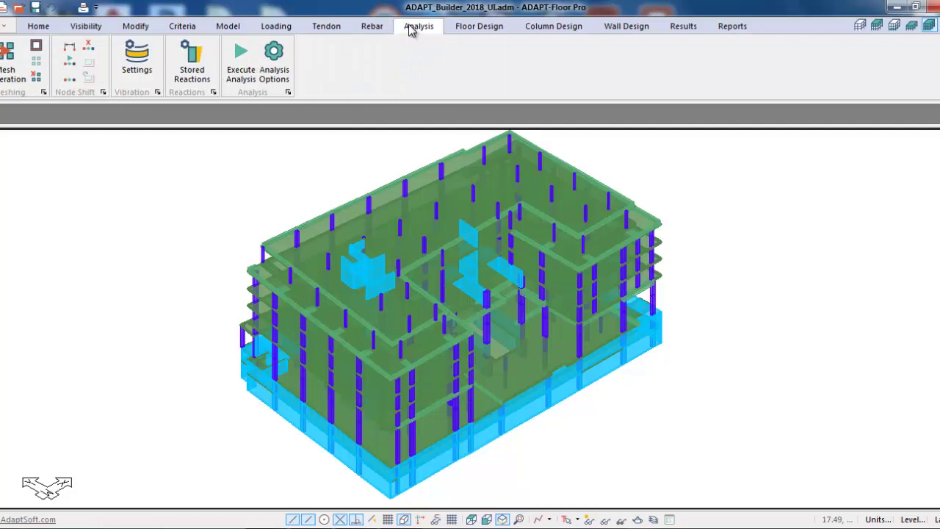
{"action": "left_click", "coordinate": [459, 33]}
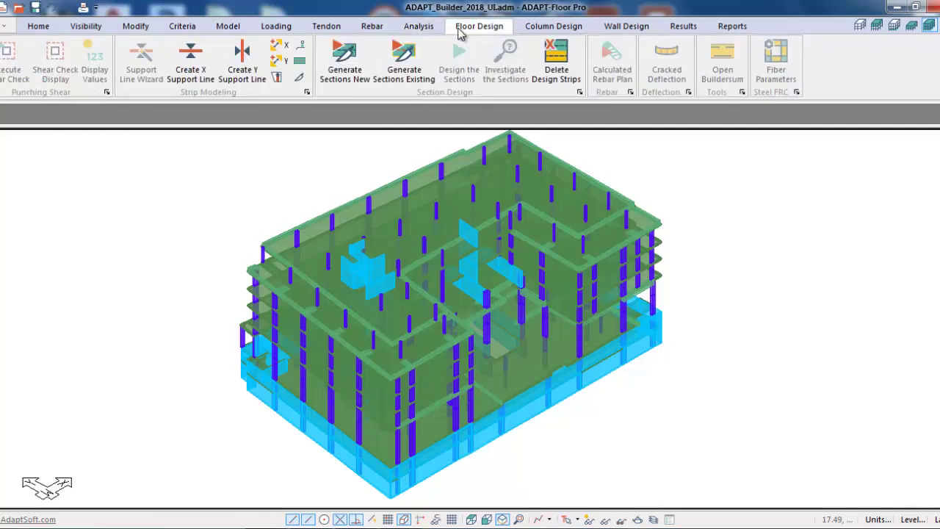
{"action": "left_click", "coordinate": [543, 33]}
{"action": "left_click", "coordinate": [610, 30]}
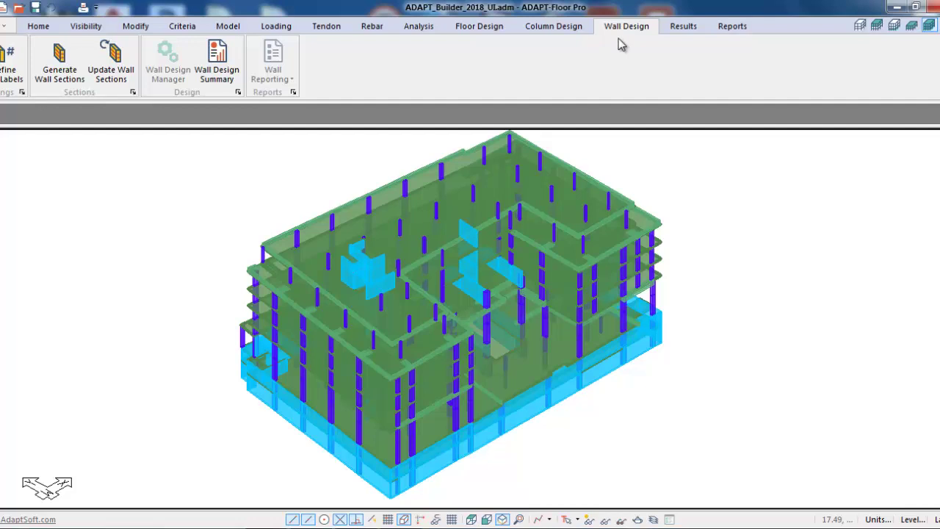
{"action": "left_click", "coordinate": [679, 30]}
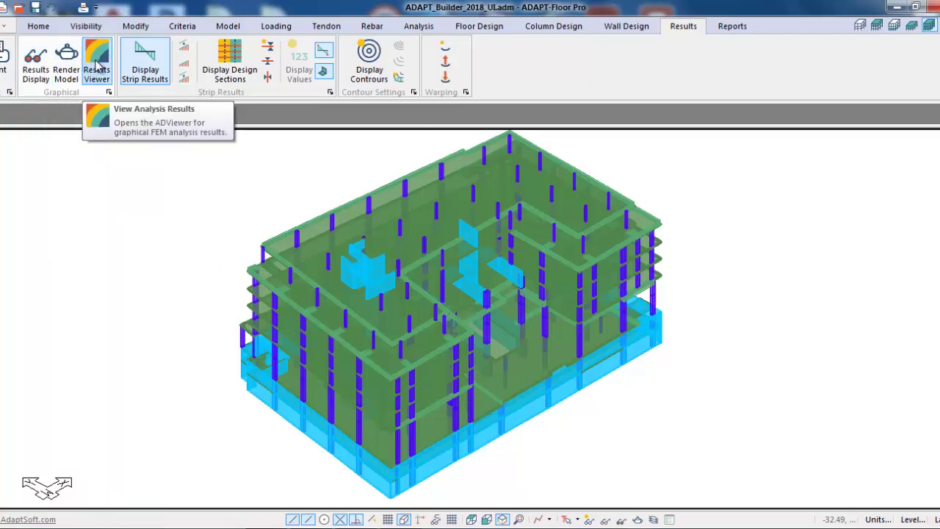
Select Display Strip Results, then show the Reports tab's compiled, analysis and export reports.
{"action": "left_click", "coordinate": [145, 74]}
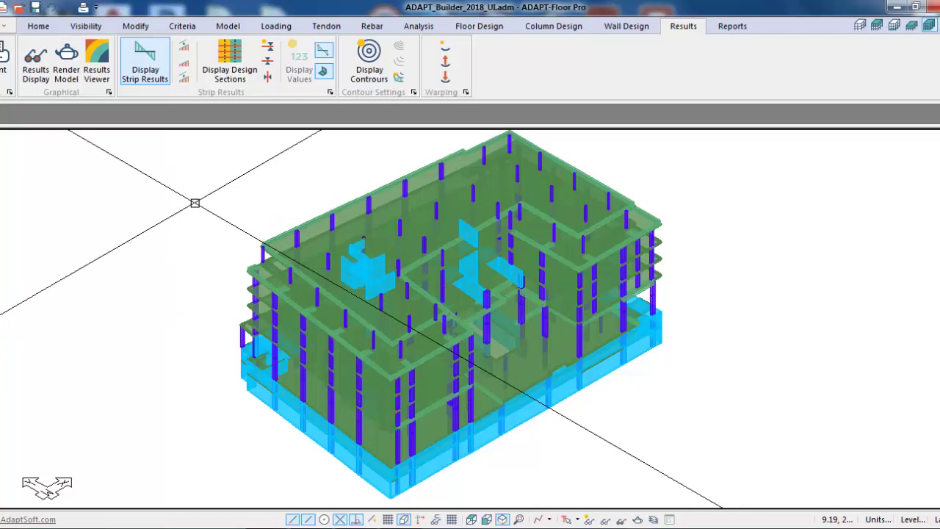
{"action": "left_click", "coordinate": [729, 26]}
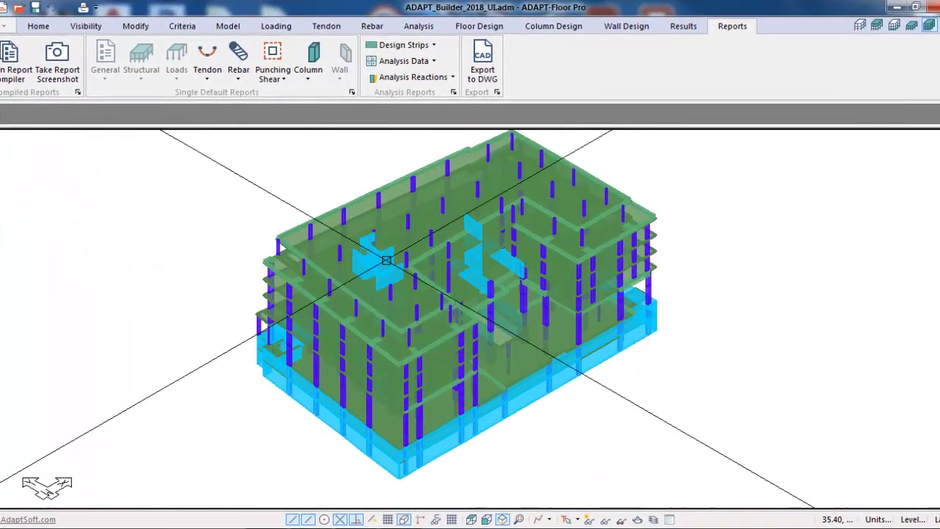
Return the ribbon to the Loading tab with load reduction and lateral load wizards.
{"action": "left_click", "coordinate": [277, 27]}
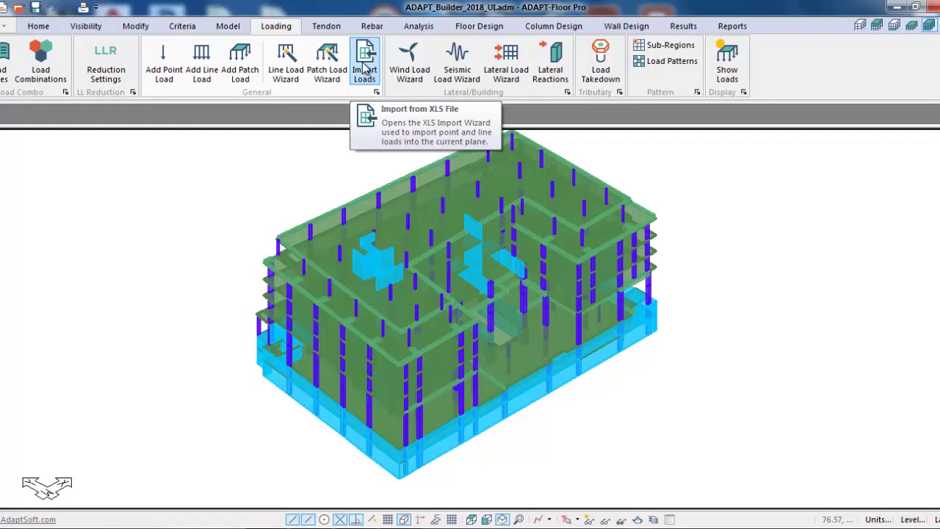
{"action": "left_click", "coordinate": [568, 92]}
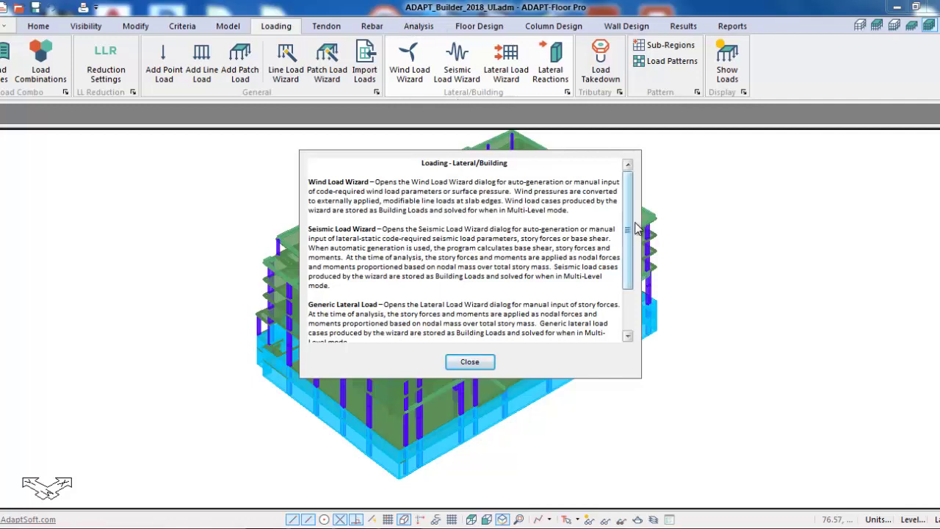
{"action": "mouse_move", "coordinate": [627, 227]}
{"action": "left_mouse_down"}
{"action": "mouse_move", "coordinate": [625, 272]}
{"action": "mouse_move", "coordinate": [626, 229]}
{"action": "left_mouse_up"}
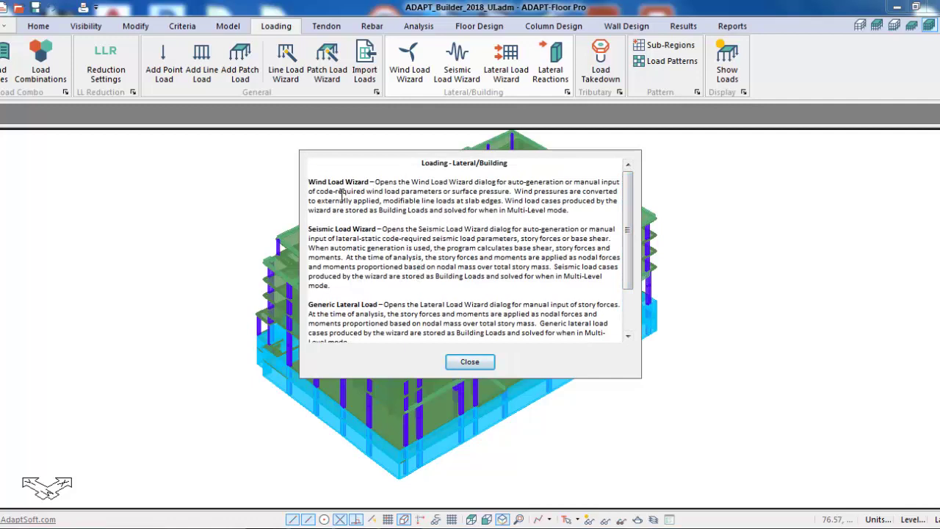
{"action": "left_click", "coordinate": [469, 362]}
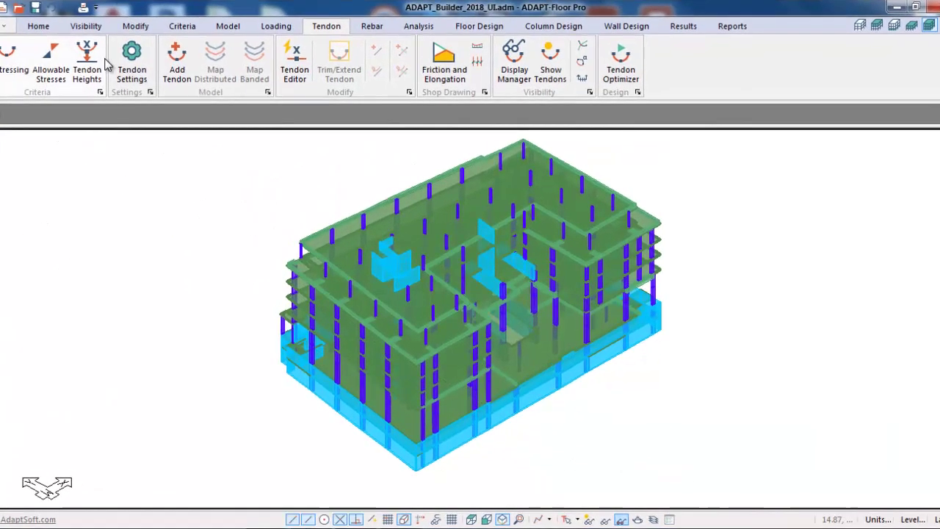
{"action": "left_click", "coordinate": [96, 8]}
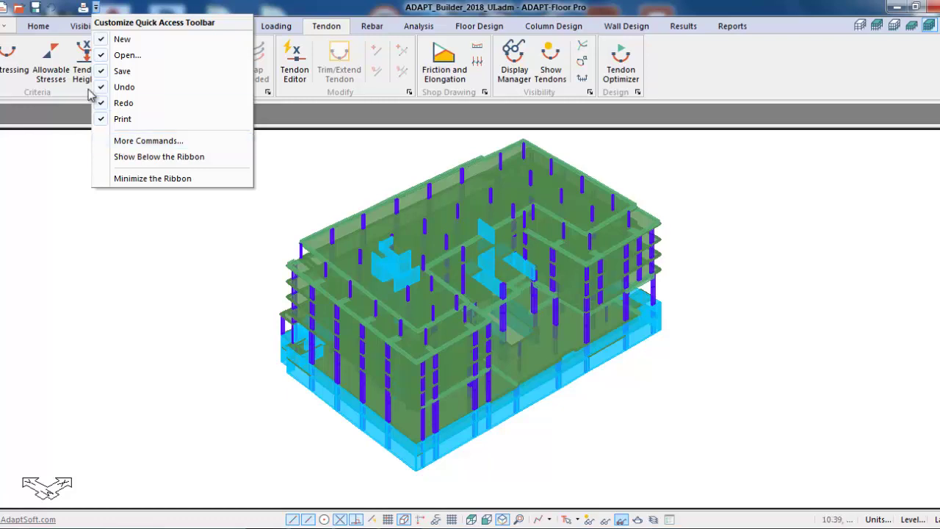
{"action": "left_click", "coordinate": [75, 179]}
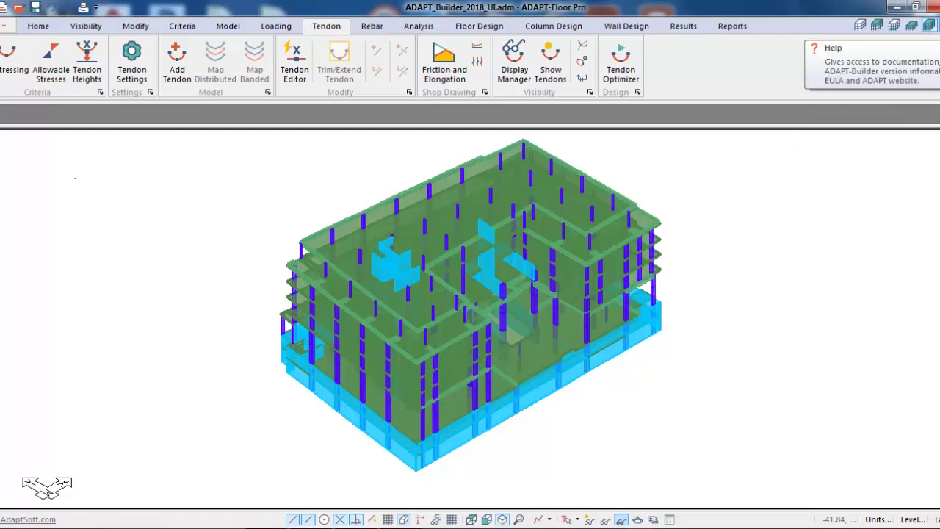
{"action": "left_click", "coordinate": [932, 26]}
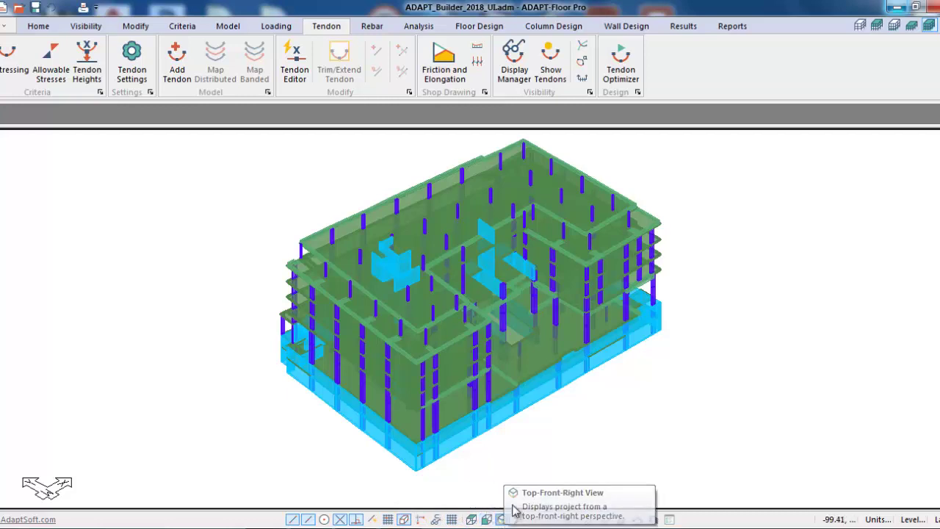
Set a top-front-right view, preview the shape and selection flyouts, then show Visibility tools.
{"action": "left_click", "coordinate": [519, 519]}
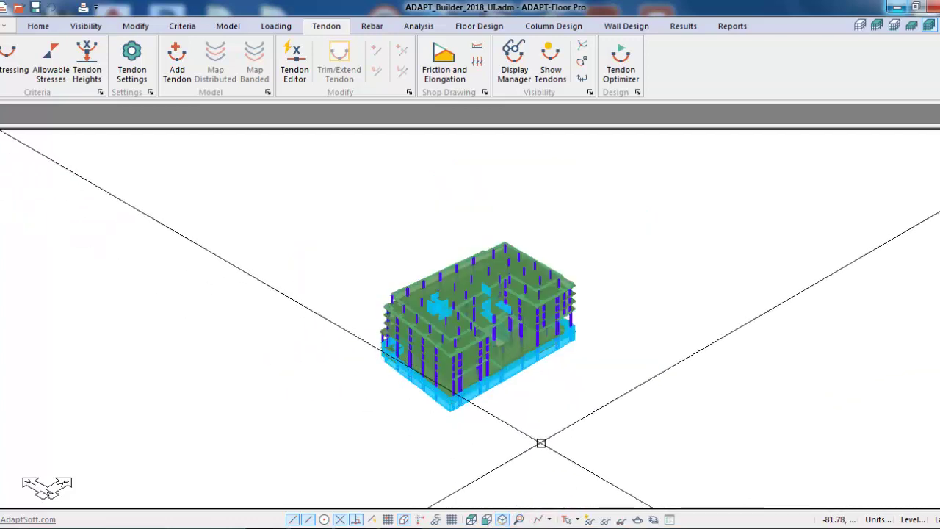
{"action": "left_click", "coordinate": [548, 520]}
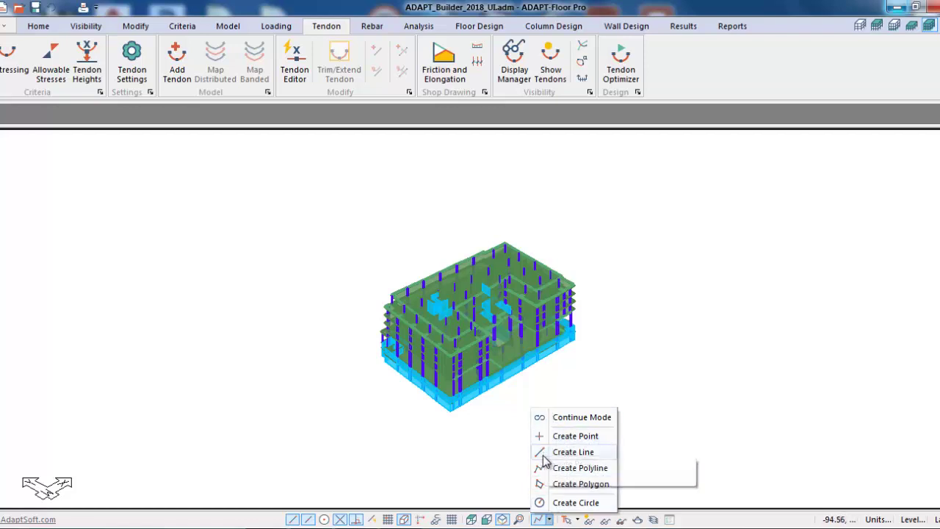
{"action": "left_click", "coordinate": [602, 404]}
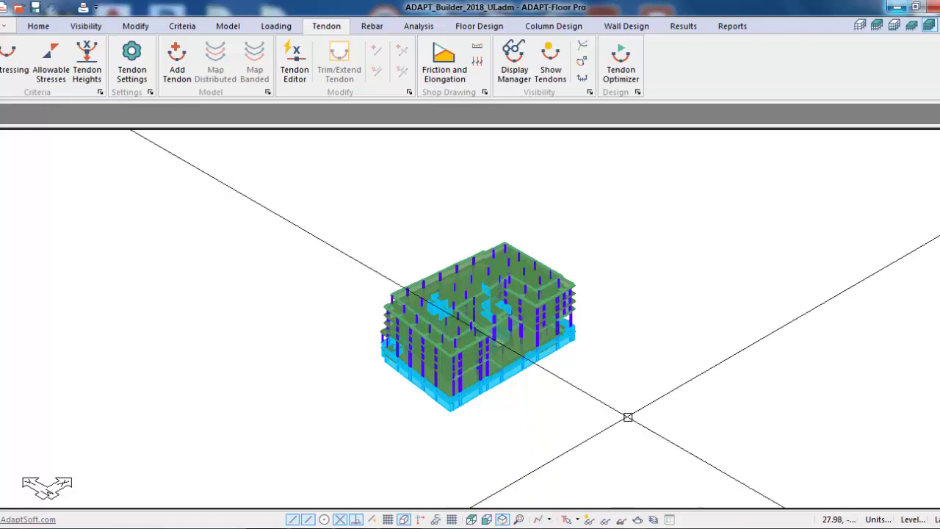
{"action": "left_click", "coordinate": [578, 520]}
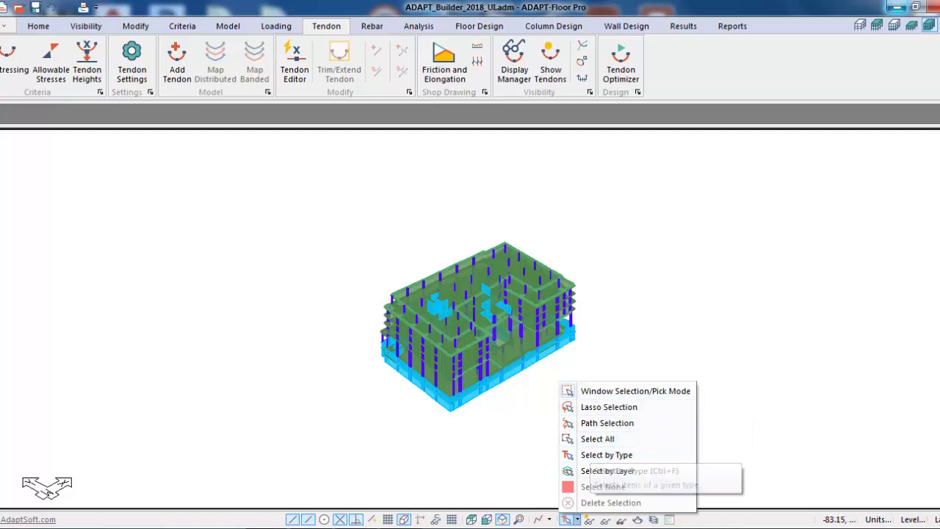
{"action": "left_click", "coordinate": [539, 451]}
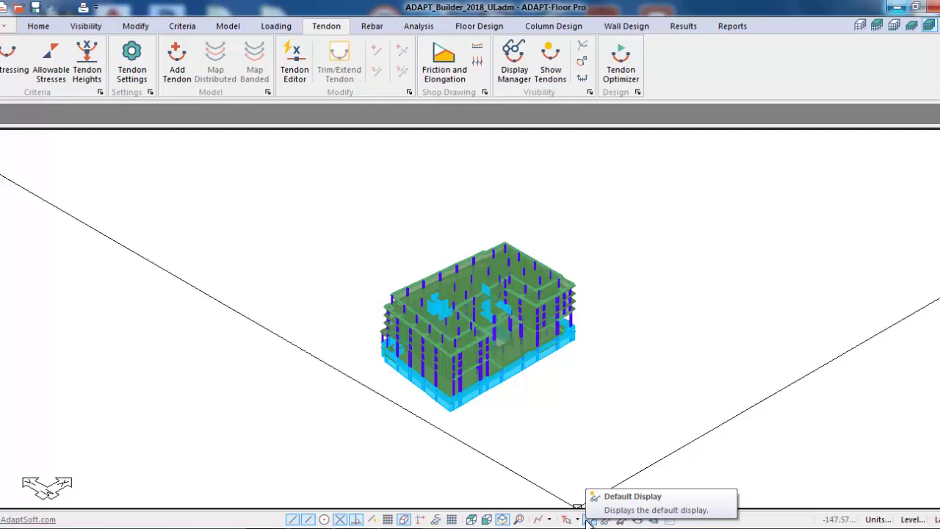
{"action": "left_click", "coordinate": [84, 28]}
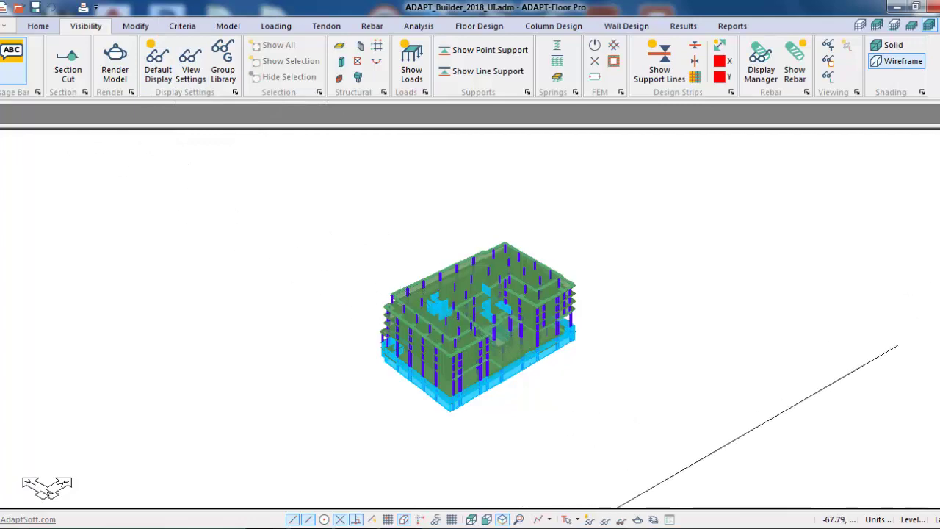
{"action": "left_click", "coordinate": [637, 520]}
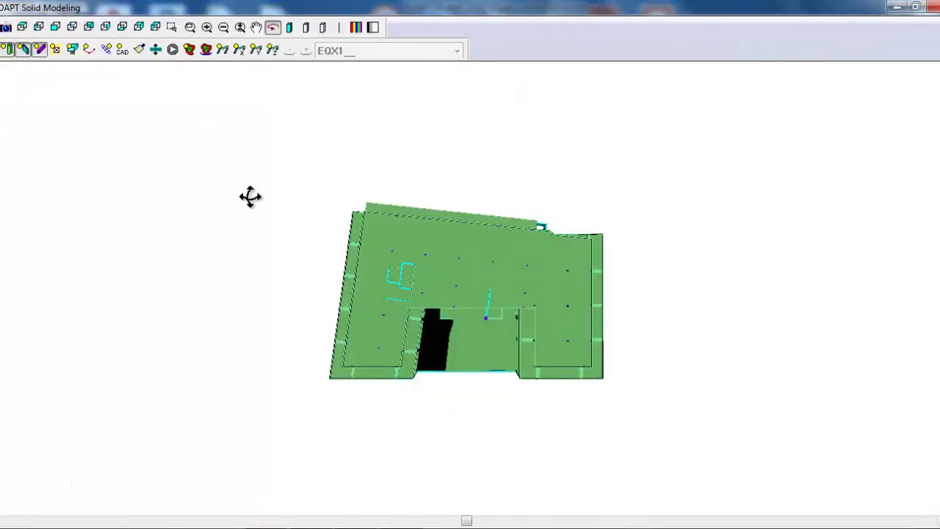
{"action": "left_click_drag", "start_coordinate": [472, 358], "coordinate": [510, 311]}
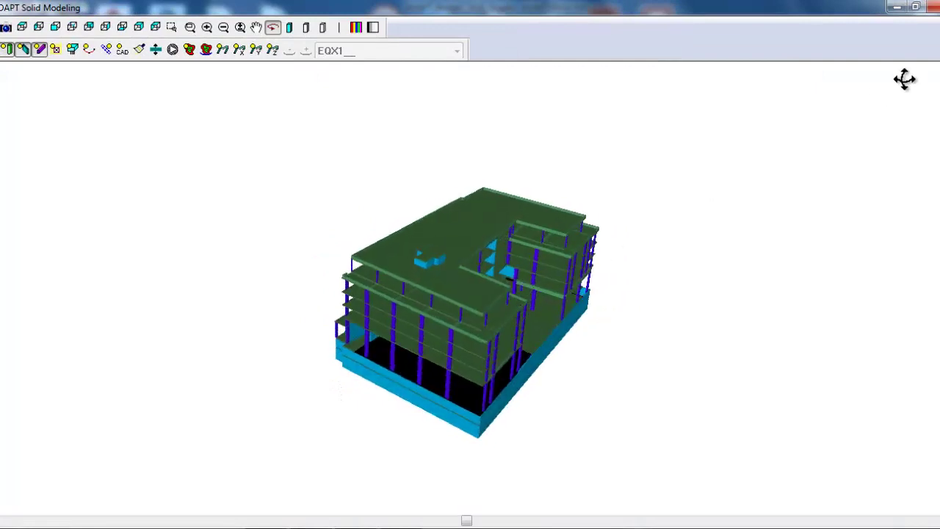
{"action": "left_click", "coordinate": [933, 6]}
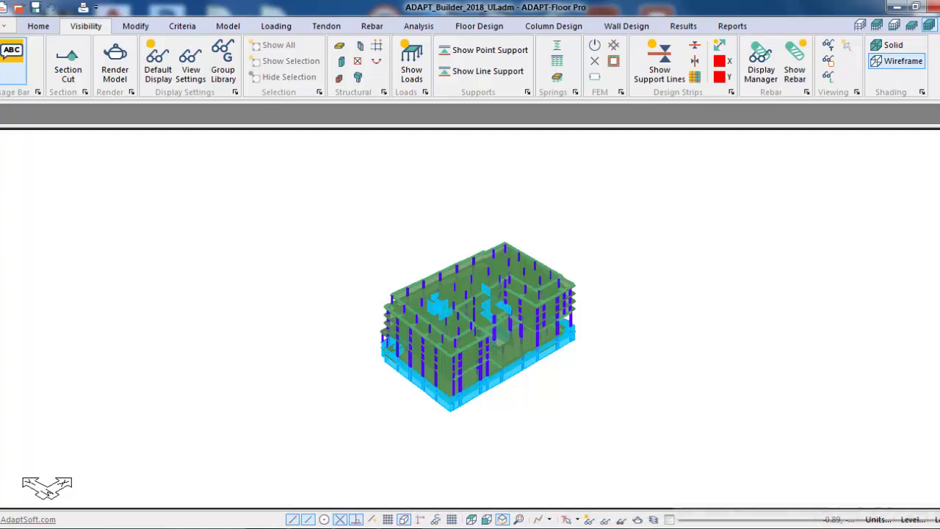
Hide the four tool groups from the status bar.
{"action": "right_click", "coordinate": [258, 523]}
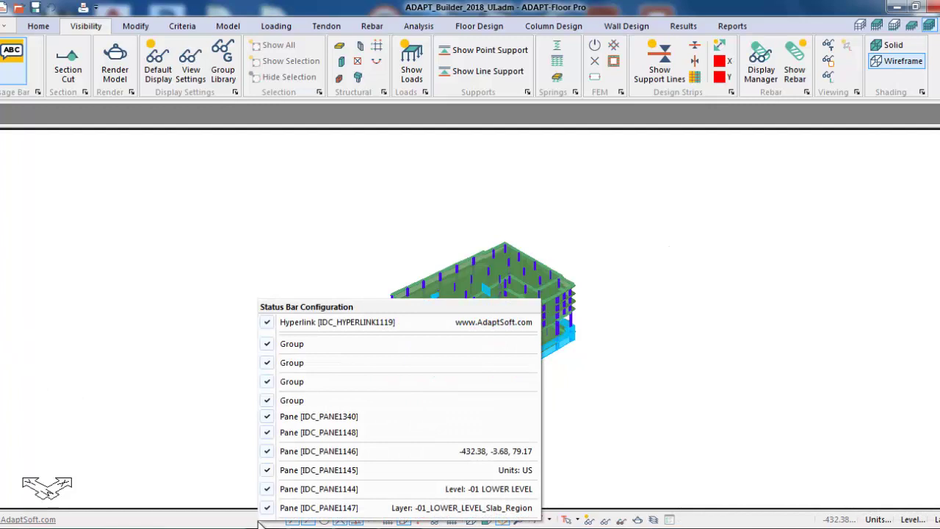
{"action": "left_click", "coordinate": [271, 348]}
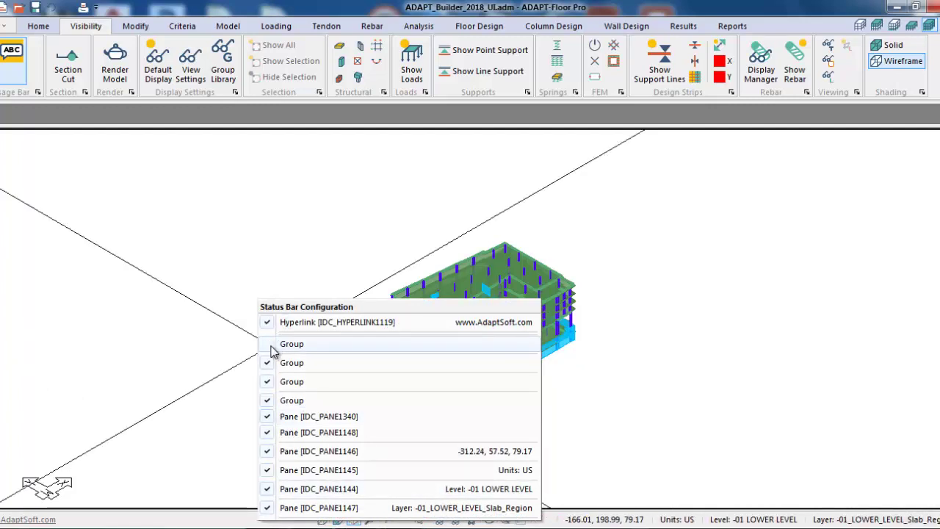
{"action": "left_click", "coordinate": [271, 362]}
{"action": "left_click", "coordinate": [271, 381]}
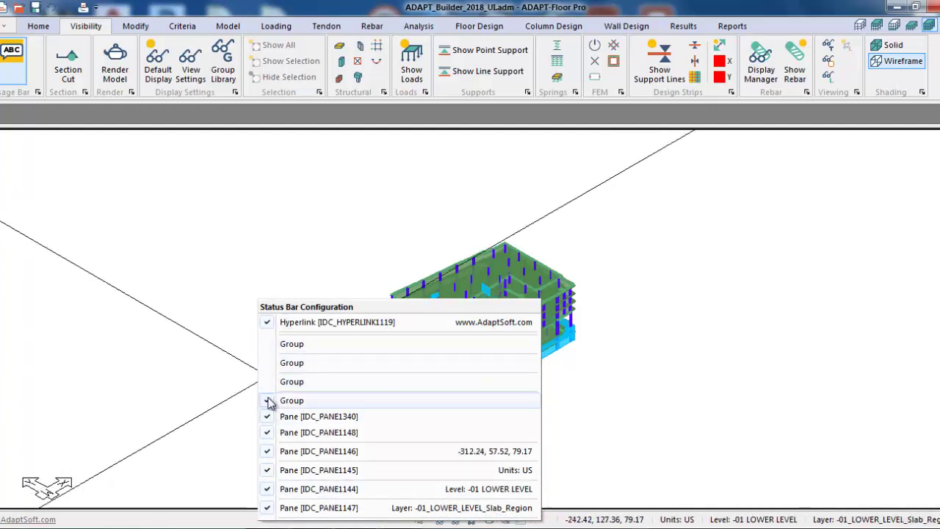
{"action": "left_click", "coordinate": [271, 400]}
{"action": "key", "text": "Escape"}
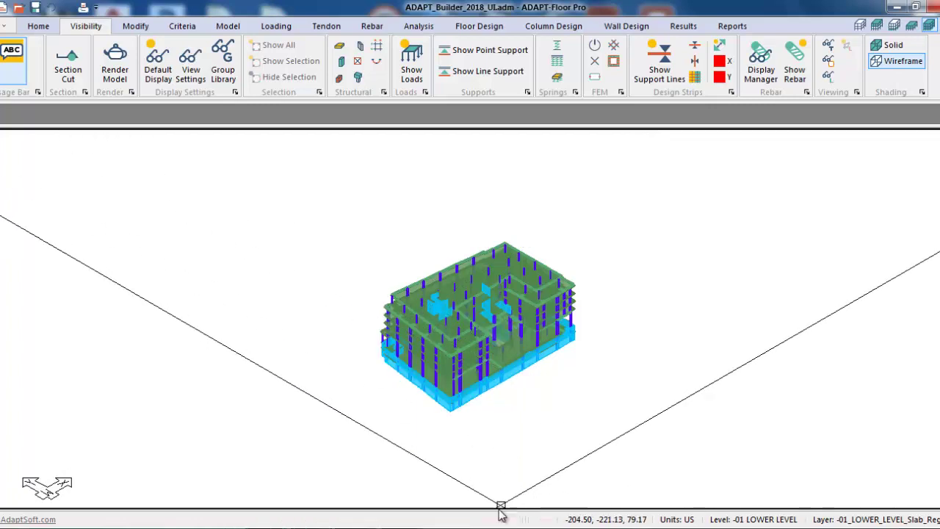
Restore all four tool groups to the status bar.
{"action": "right_click", "coordinate": [500, 516]}
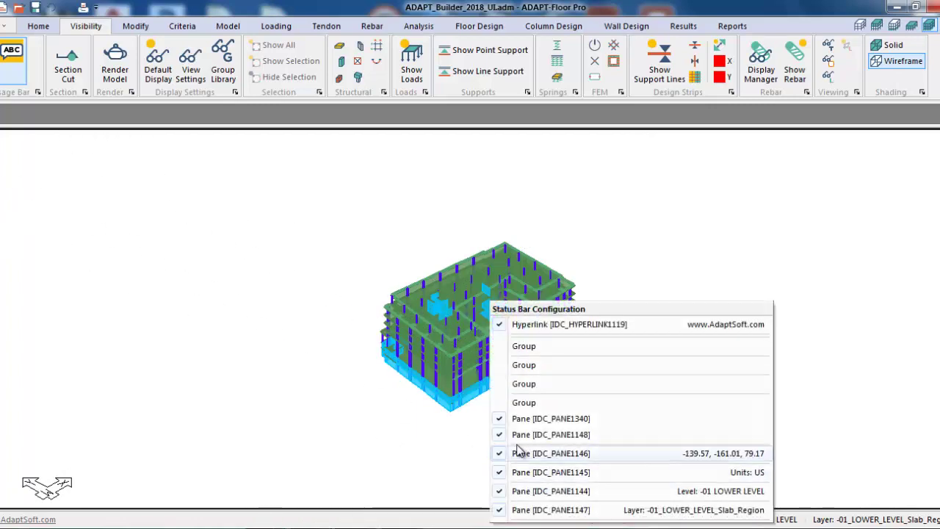
{"action": "left_click", "coordinate": [500, 346]}
{"action": "left_click", "coordinate": [500, 365]}
{"action": "left_click", "coordinate": [500, 383]}
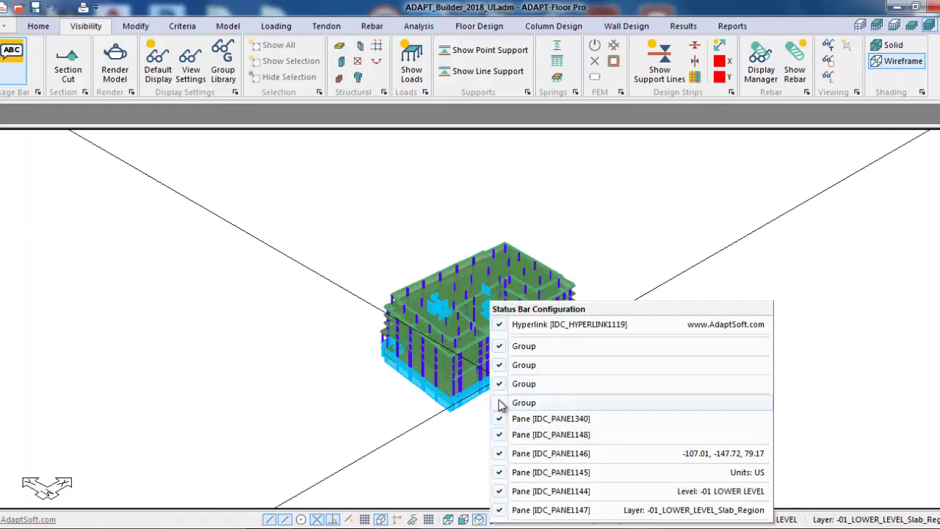
{"action": "left_click", "coordinate": [500, 403]}
{"action": "left_click", "coordinate": [815, 428]}
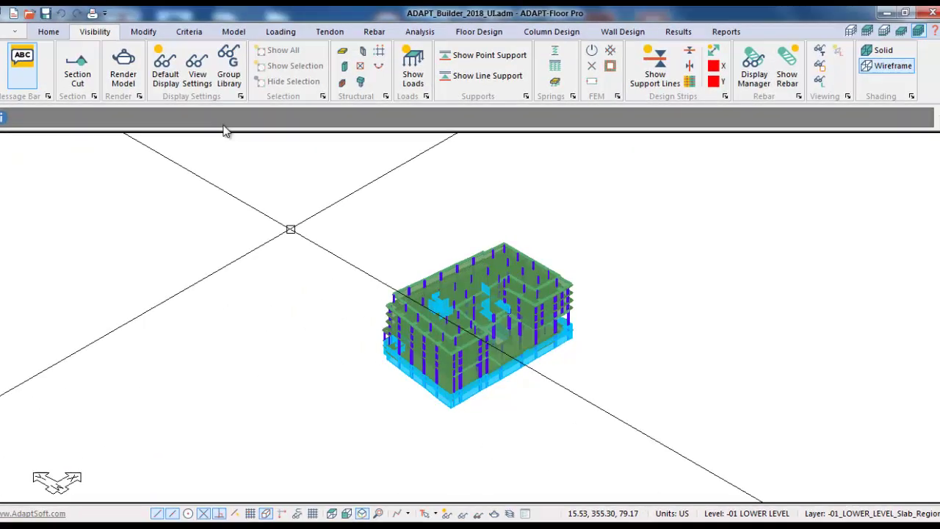
Review Auto Save Settings without changes, then open the File menu's Import page.
{"action": "left_click", "coordinate": [8, 26]}
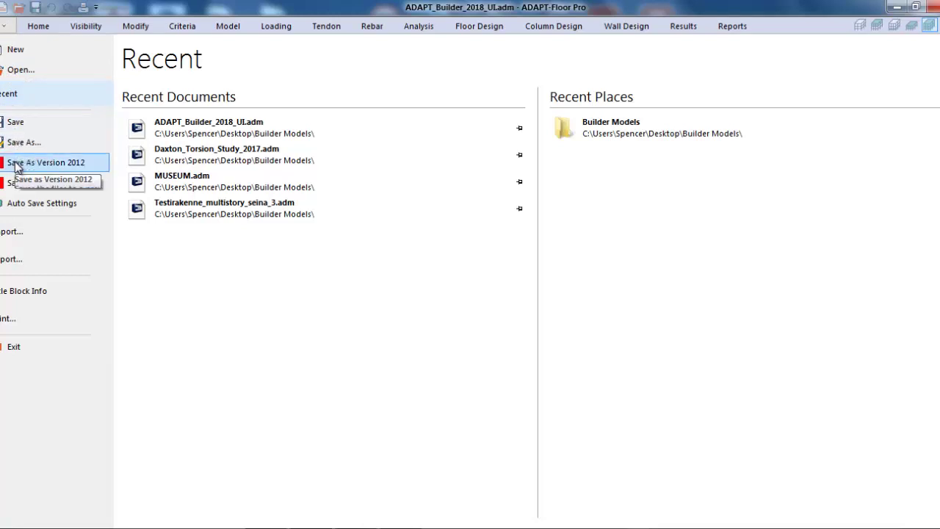
{"action": "left_click", "coordinate": [34, 212]}
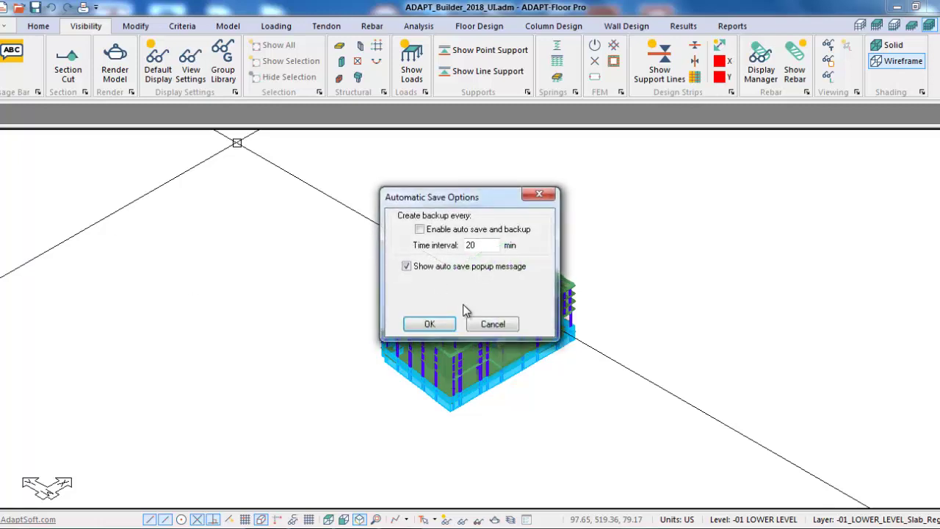
{"action": "left_click", "coordinate": [490, 324]}
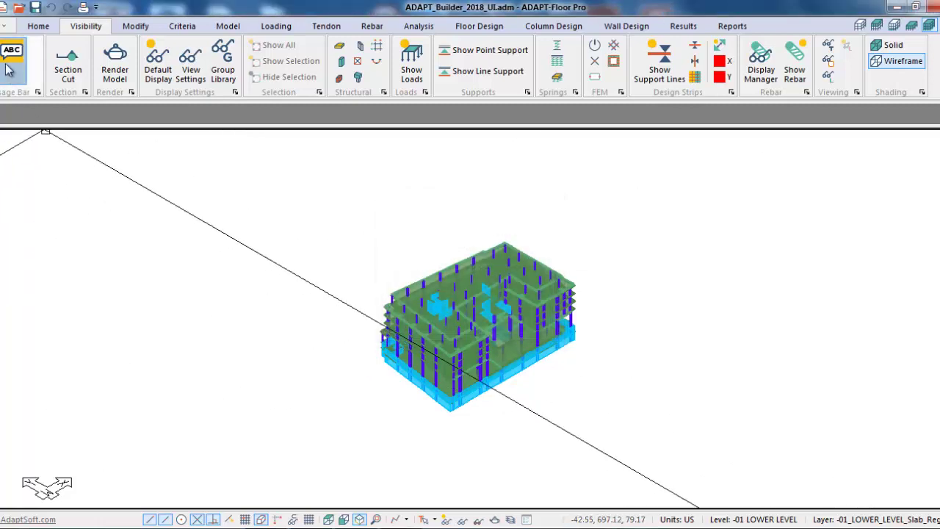
{"action": "left_click", "coordinate": [8, 27]}
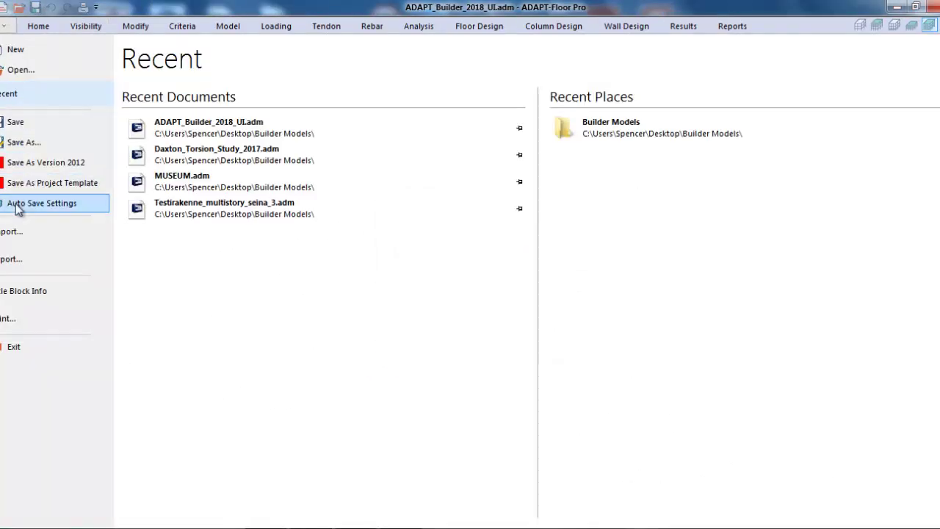
{"action": "left_click", "coordinate": [11, 241]}
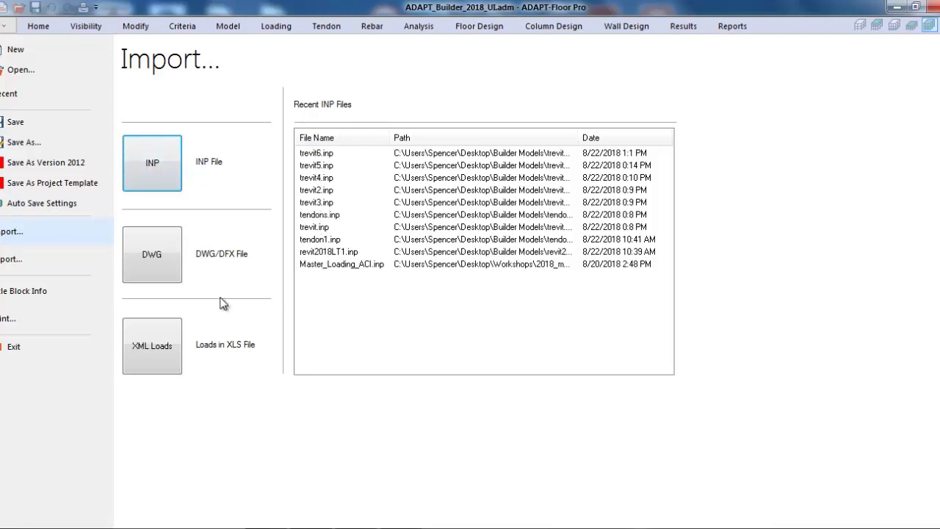
Browse the Export options, then view Title Block Info titled Daxton Hotel.
{"action": "left_click", "coordinate": [29, 261]}
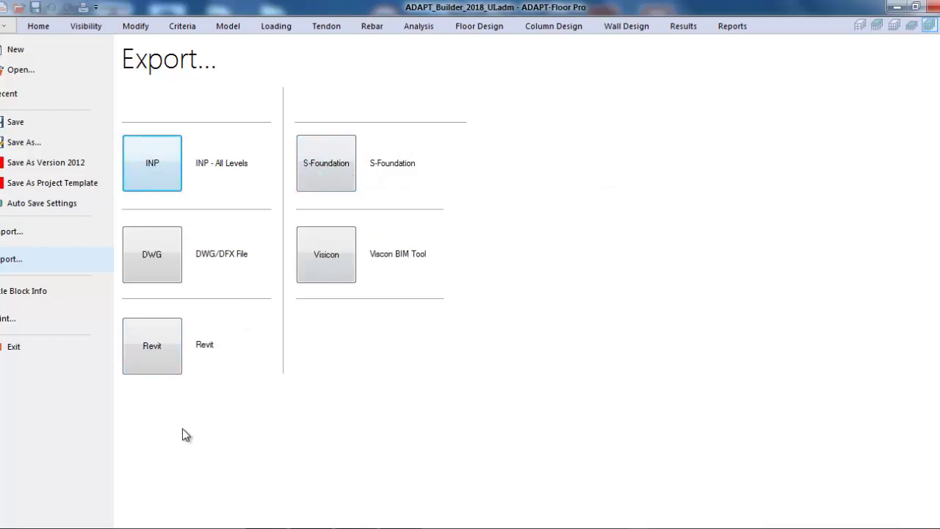
{"action": "left_click", "coordinate": [25, 295]}
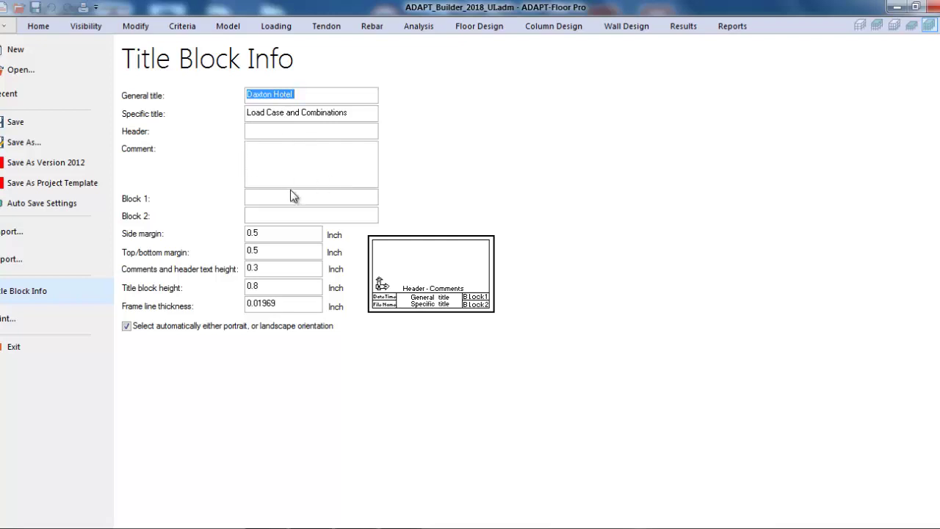
Preview the print page with the Daxton Hotel title block, then close it.
{"action": "left_click", "coordinate": [40, 319]}
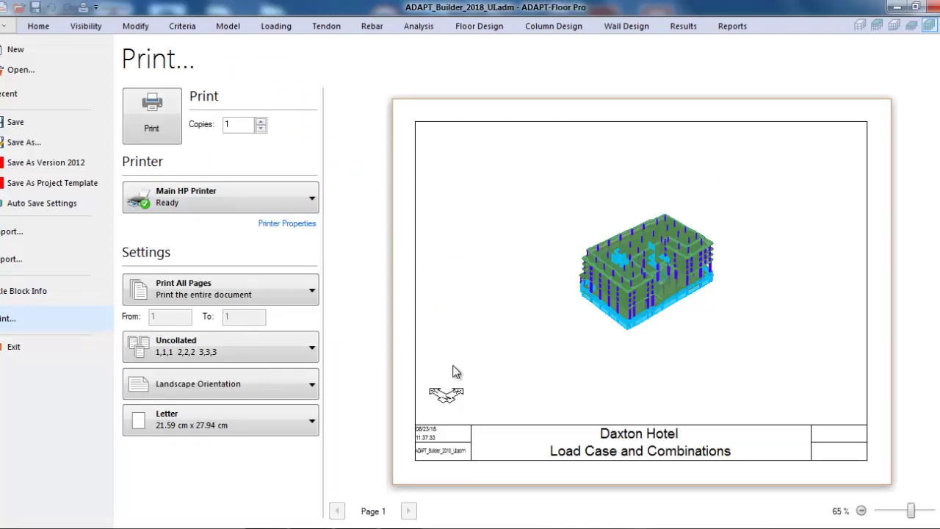
{"action": "left_click", "coordinate": [38, 26]}
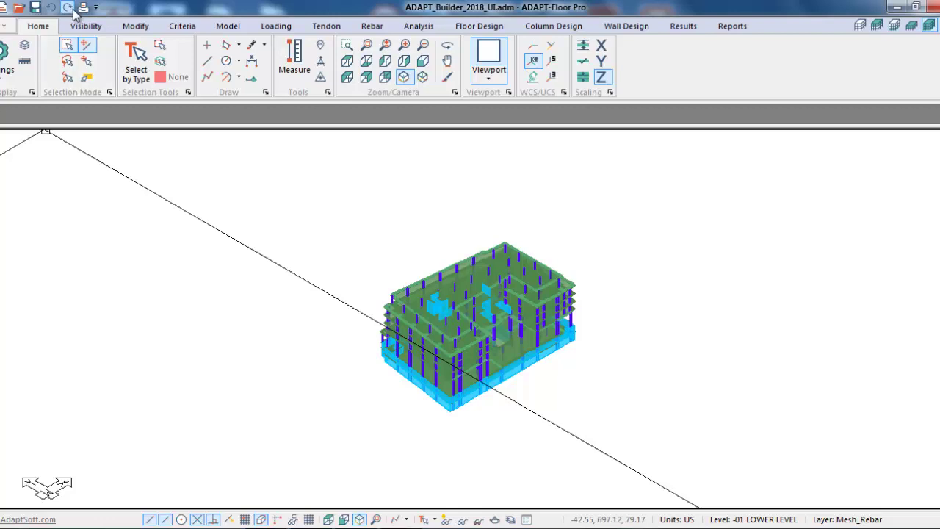
{"action": "left_click", "coordinate": [84, 9]}
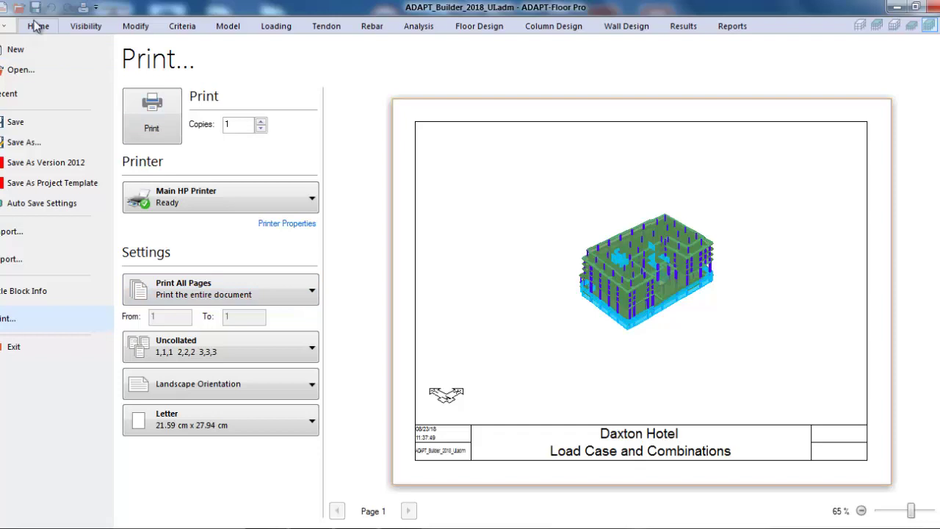
{"action": "left_click", "coordinate": [37, 27]}
Browse the Reports tab tools, then bring up the Results display tools.
{"action": "left_click", "coordinate": [734, 27]}
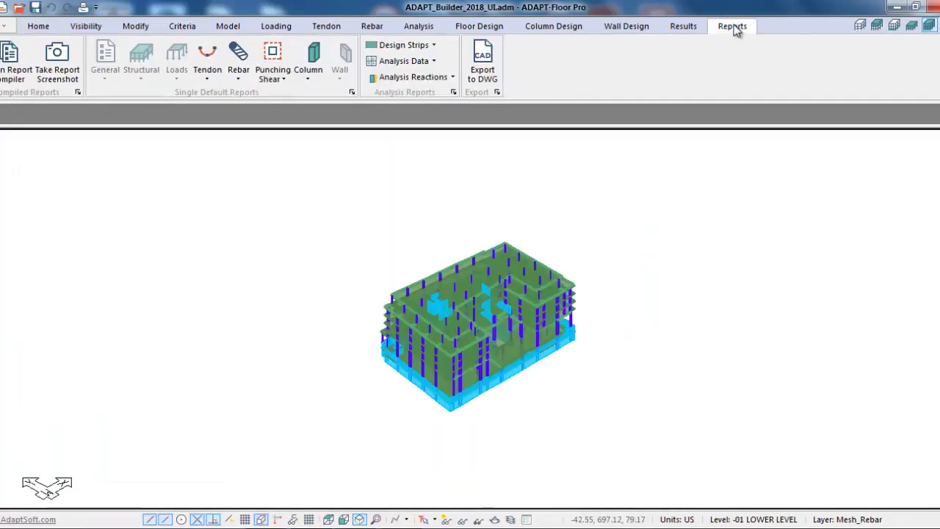
{"action": "left_click", "coordinate": [690, 28]}
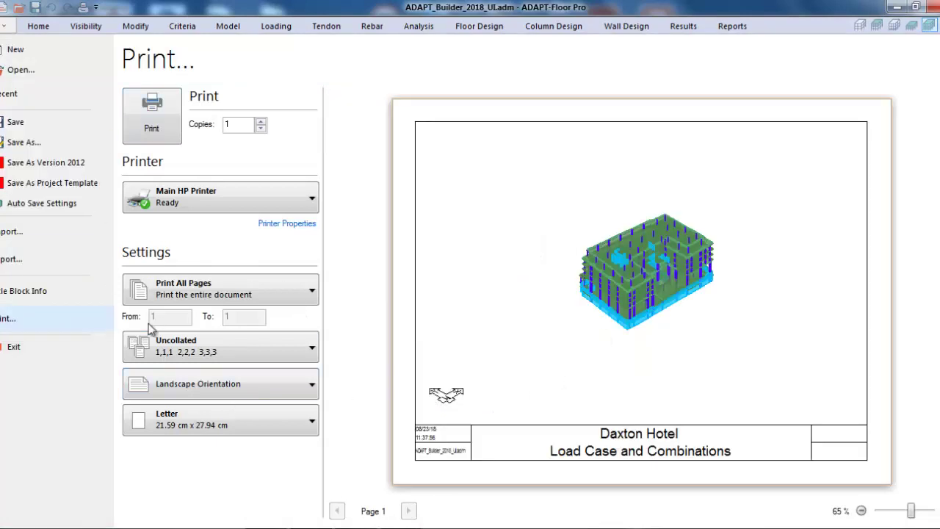
{"action": "left_click", "coordinate": [2, 28]}
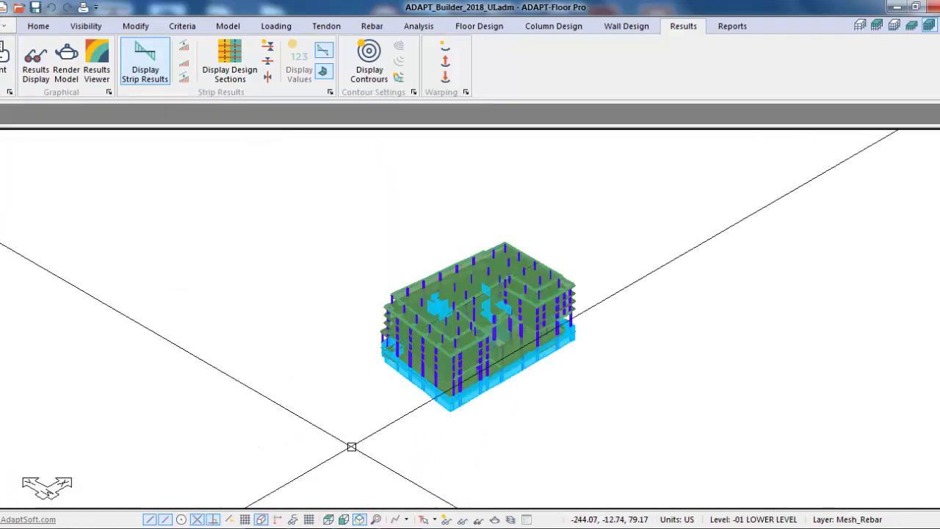
{"action": "scroll", "coordinate": [345, 418], "scroll_direction": "up", "scroll_amount": 1}
{"action": "scroll", "coordinate": [335, 349], "scroll_direction": "down", "scroll_amount": 1}
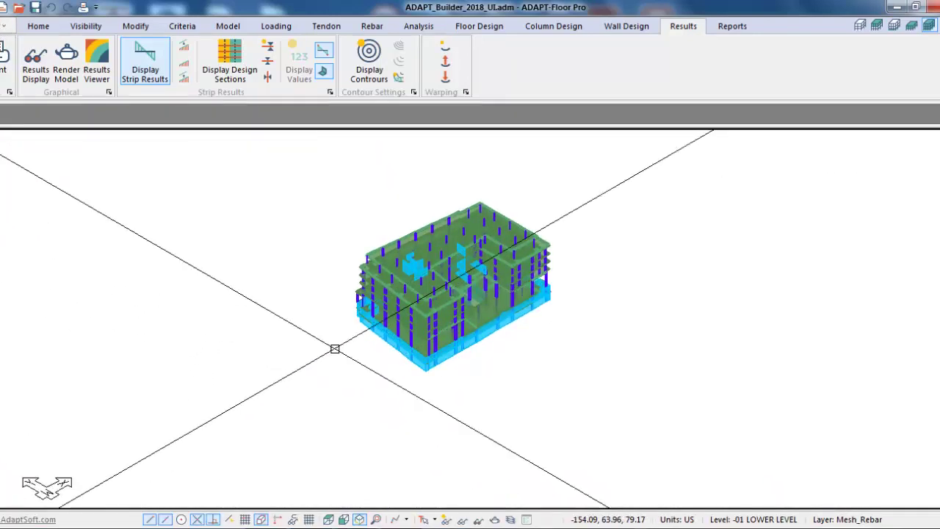